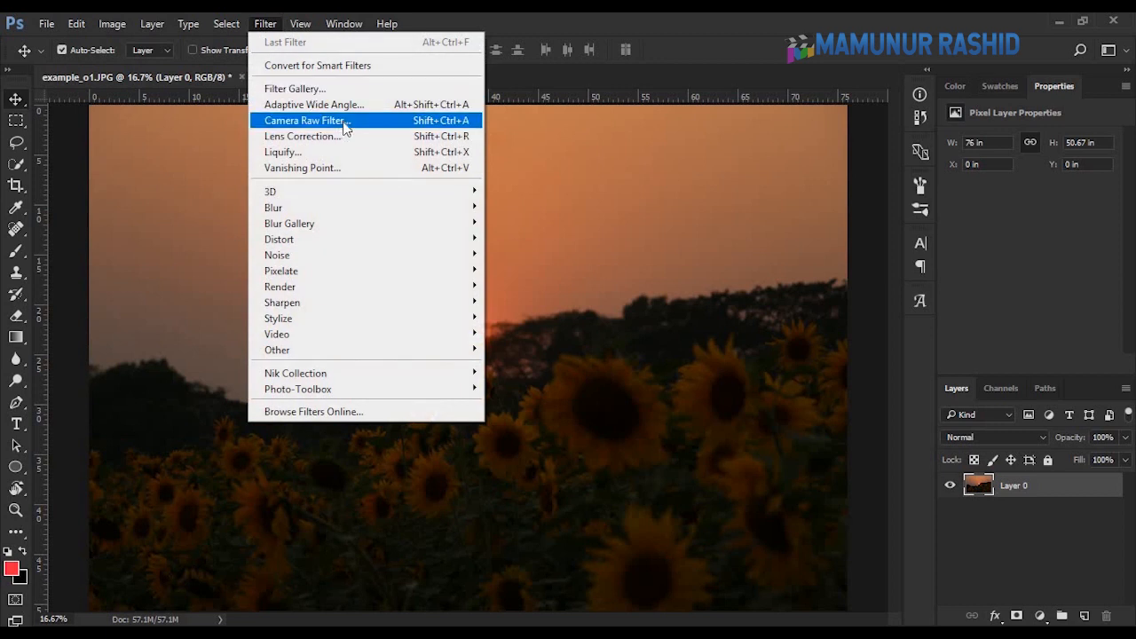
- Open the sunflower photo in the Camera Raw Filter and set Exposure to +0.60, Highlights to -41 and Shadows to +40
click(344, 121)
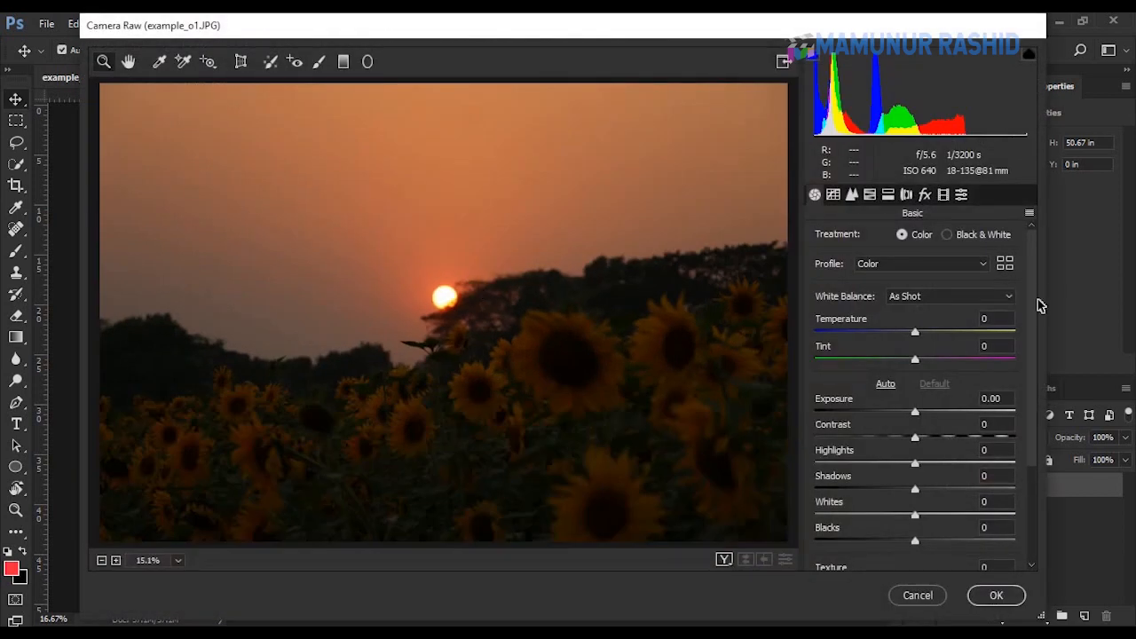
drag(1034, 303, 1034, 347)
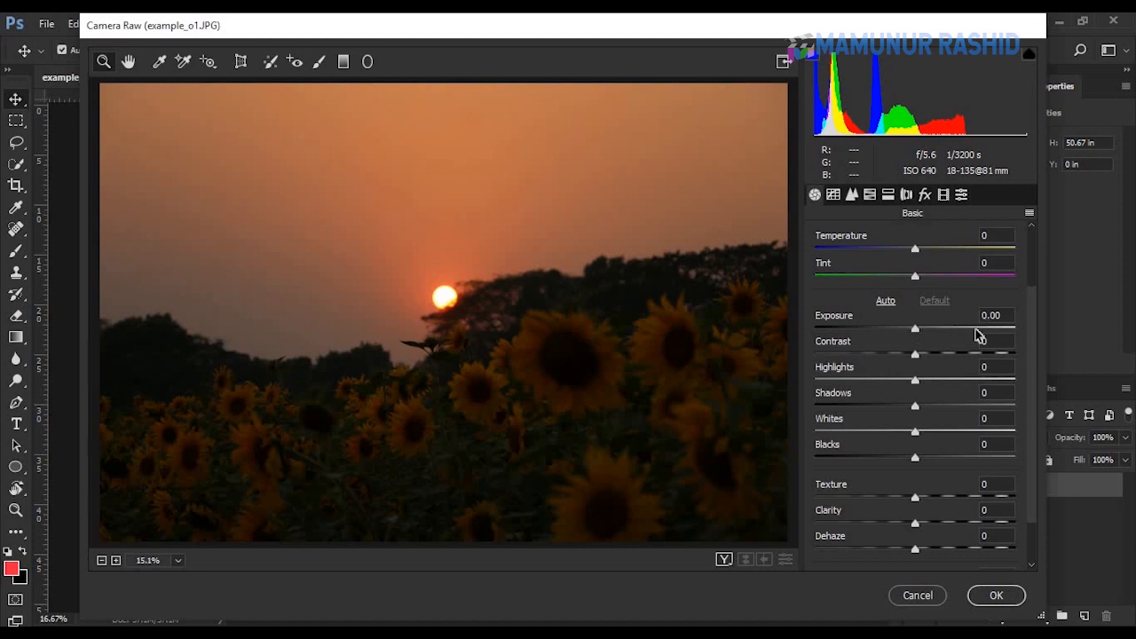
drag(916, 333, 929, 336)
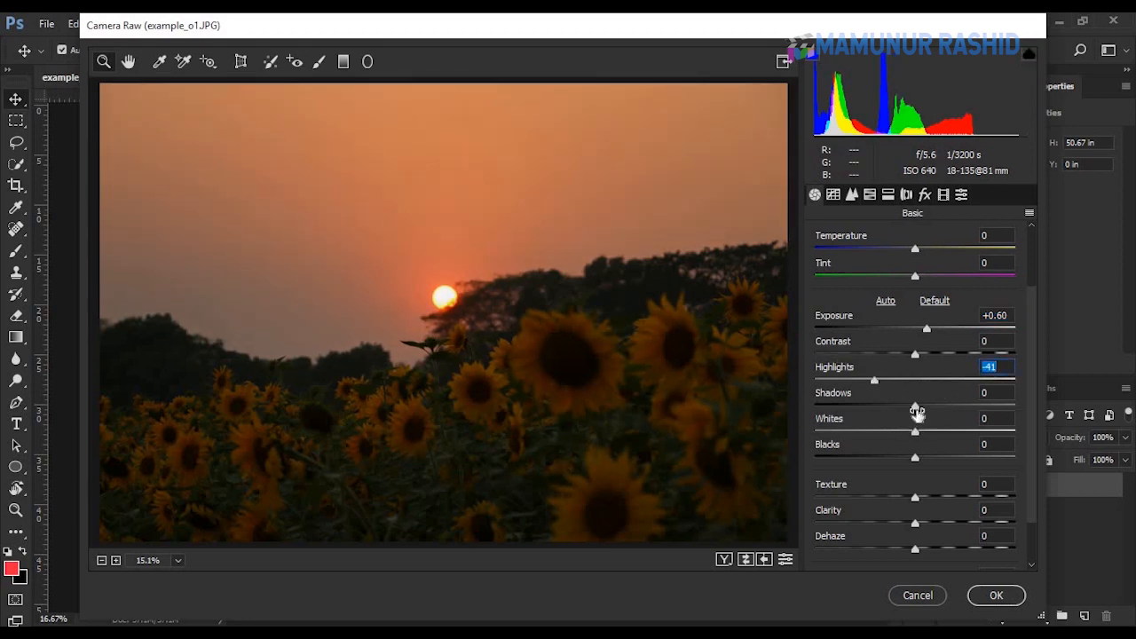
drag(916, 404, 993, 409)
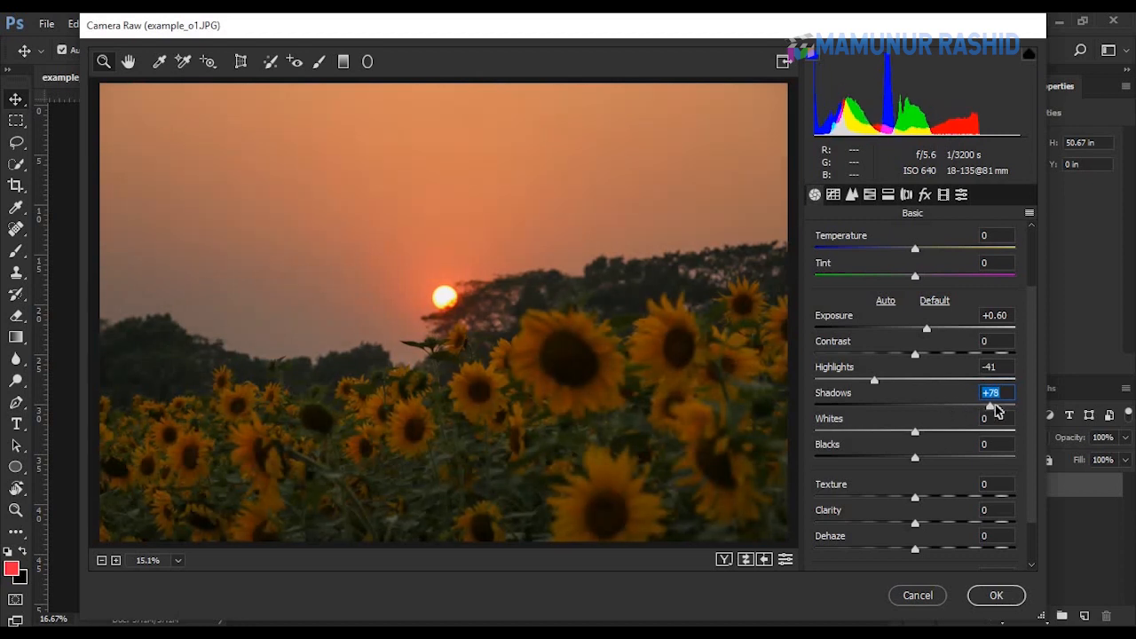
click(957, 406)
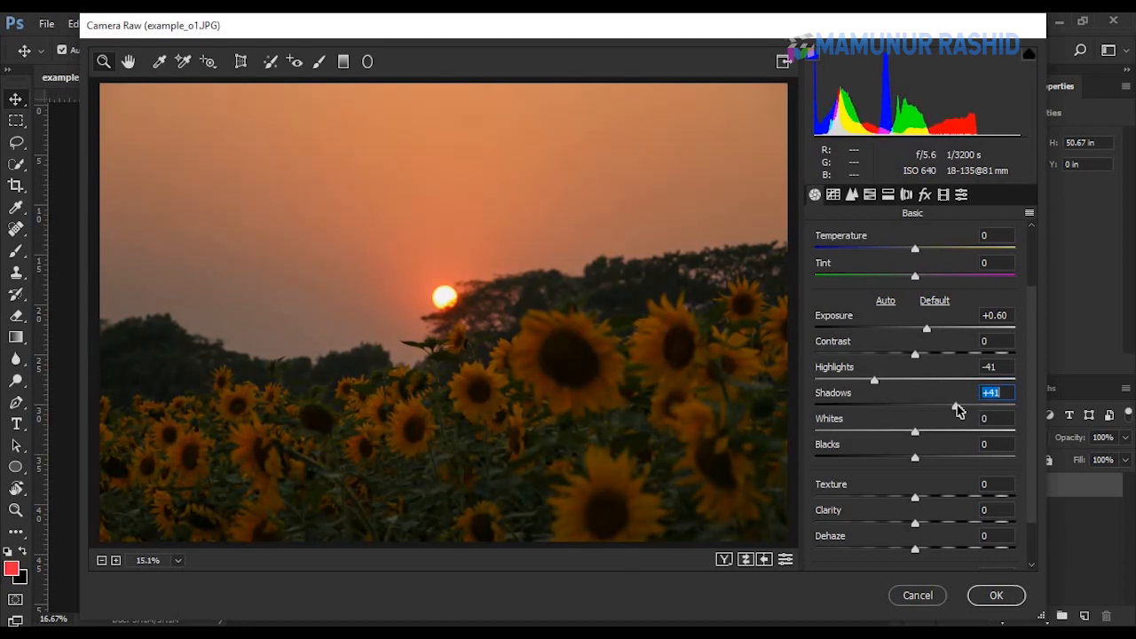
- Set the Whites to +27 and the Blacks to -20 in the basic adjustments
click(918, 432)
drag(920, 433, 945, 431)
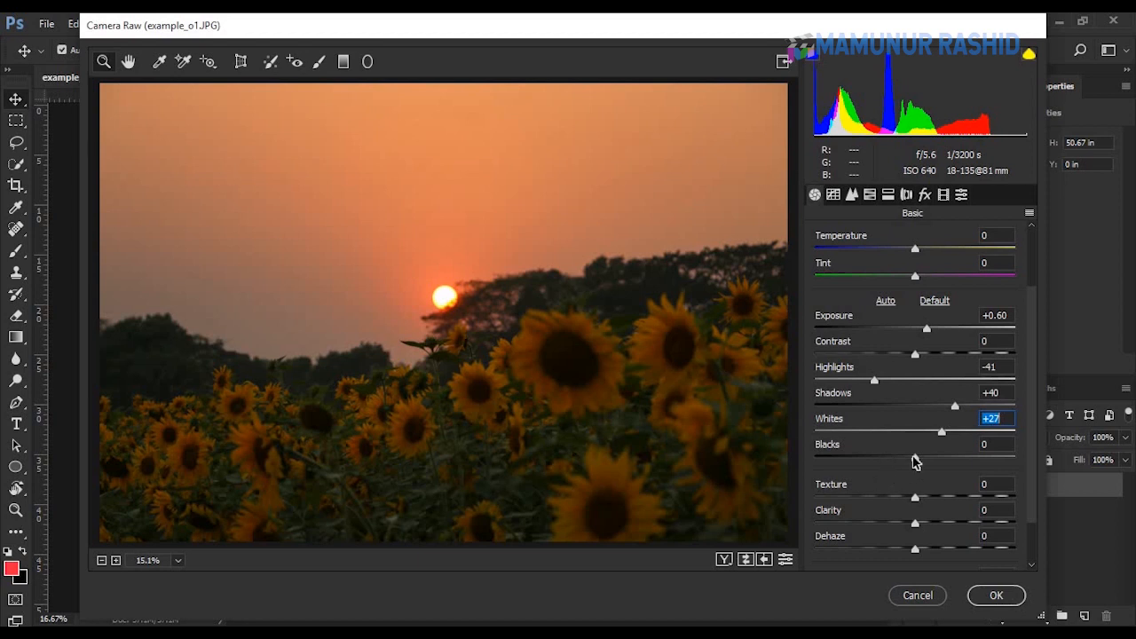
mouse_move(916, 461)
mouse_down()
mouse_move(882, 458)
mouse_move(896, 458)
mouse_up()
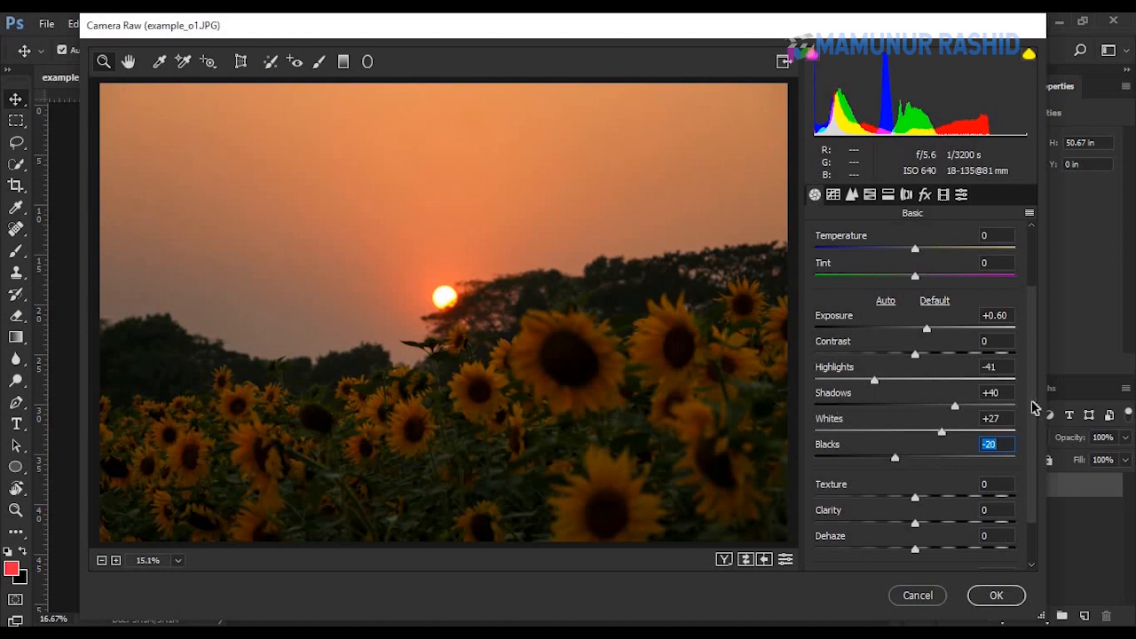
- Set Texture to +10, Clarity to +5 and Dehaze to +5 in the basic adjustments
scroll(1029, 433, down, 1)
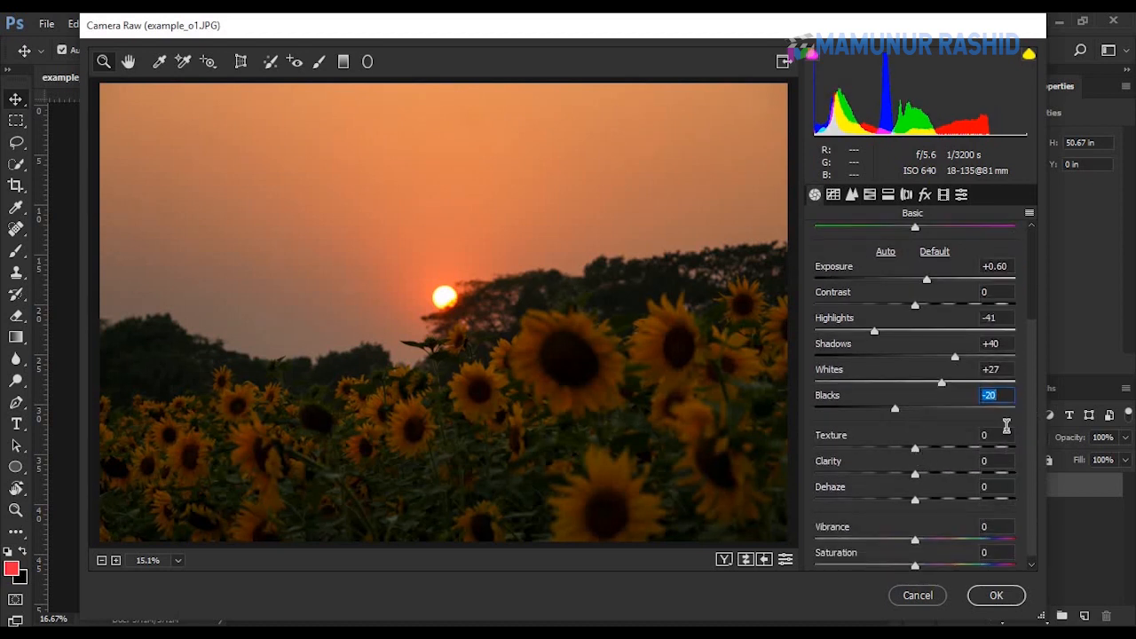
click(998, 434)
text(10)
key(Tab)
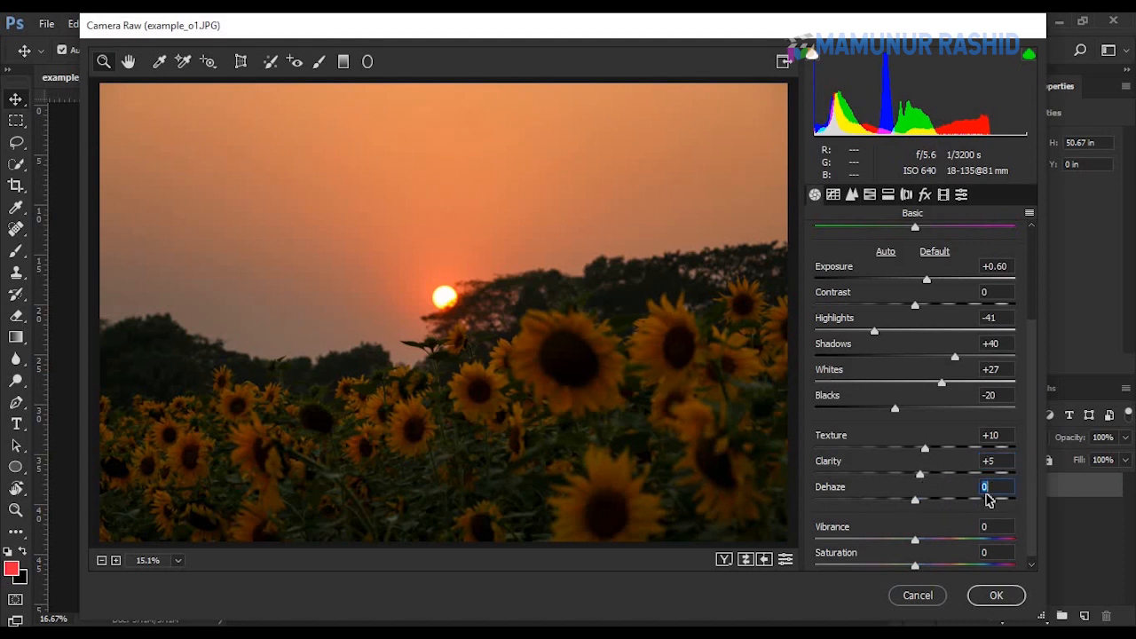
click(992, 488)
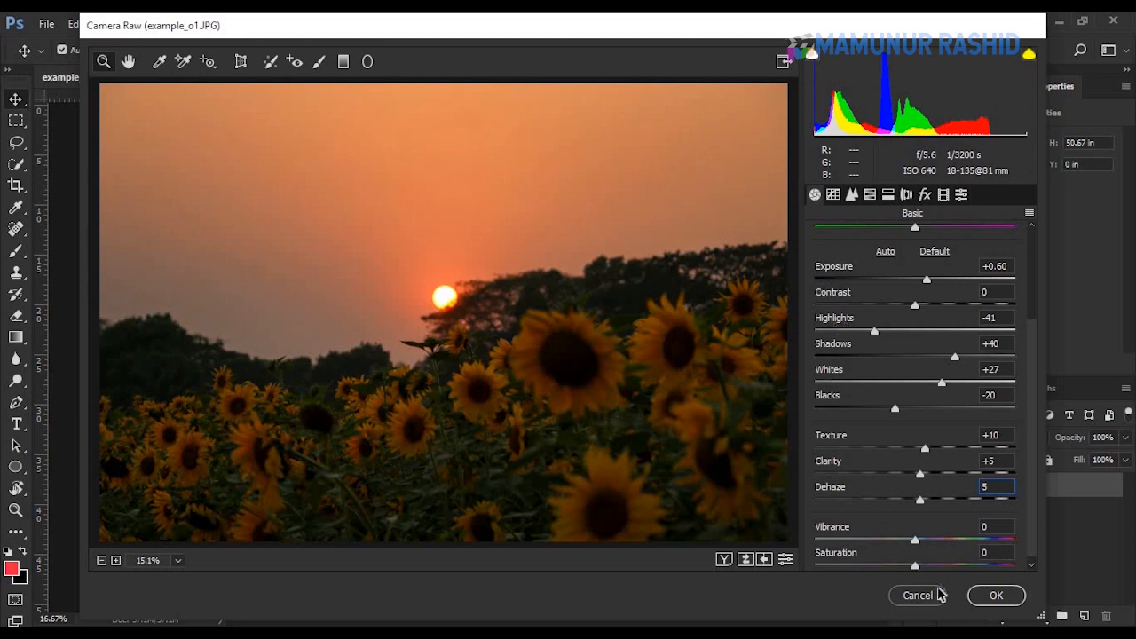
key(Tab)
- Set the sharpening Masking to 23 and the Luminance noise reduction to 10
click(854, 197)
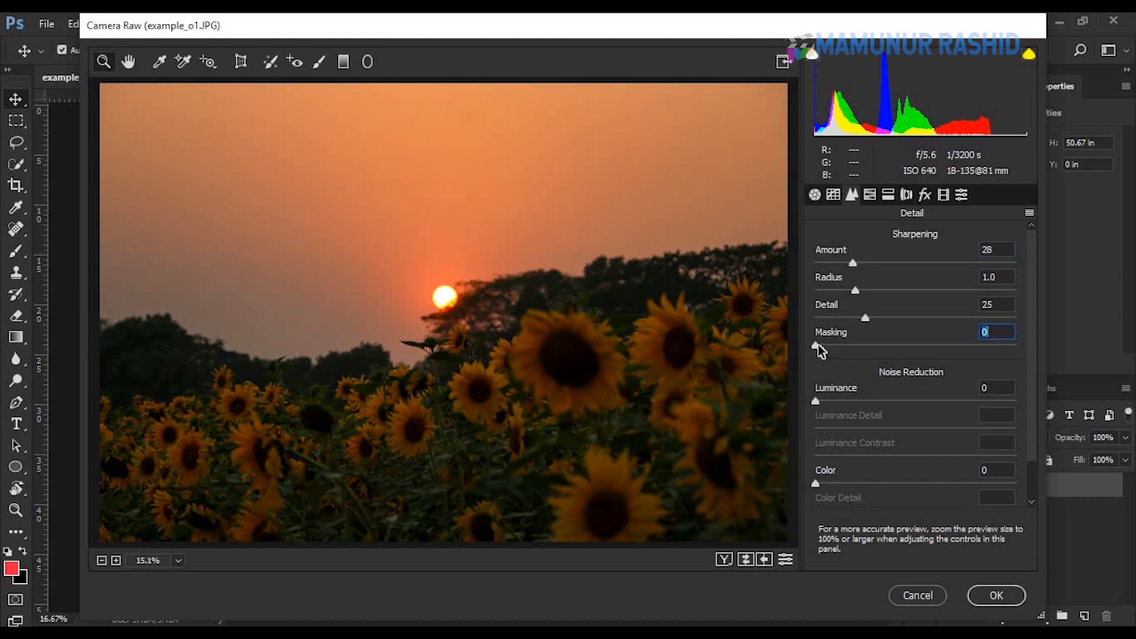
drag(819, 350, 865, 349)
click(836, 400)
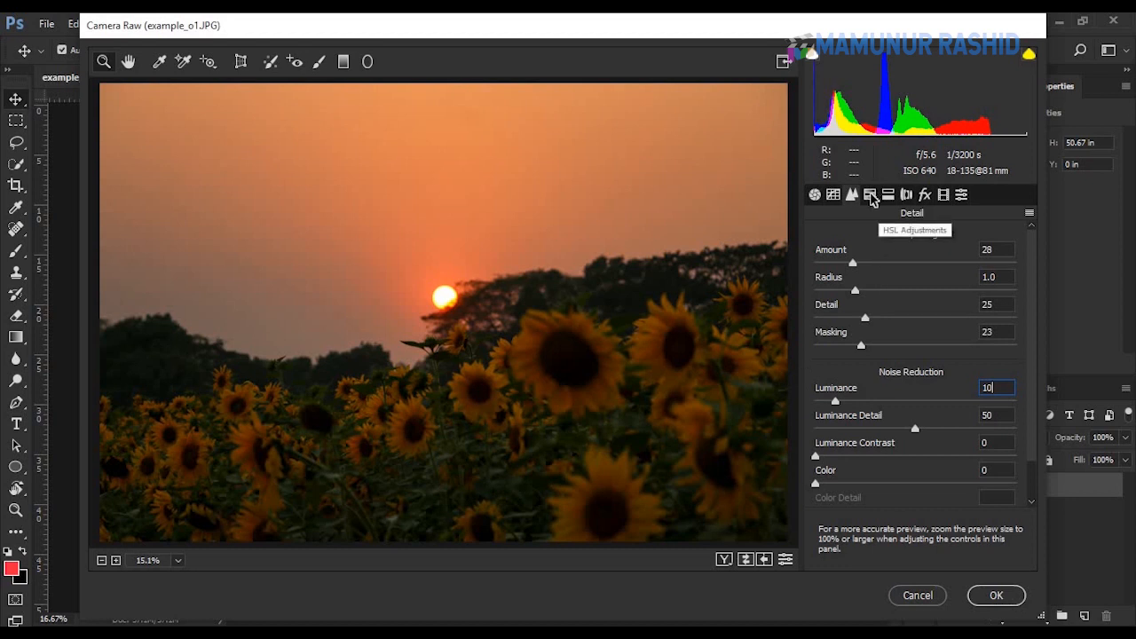
- Adjust the HSL saturation to -26 for Greens, +20 for Yellows, +23 for Oranges and +15 for Reds
click(871, 195)
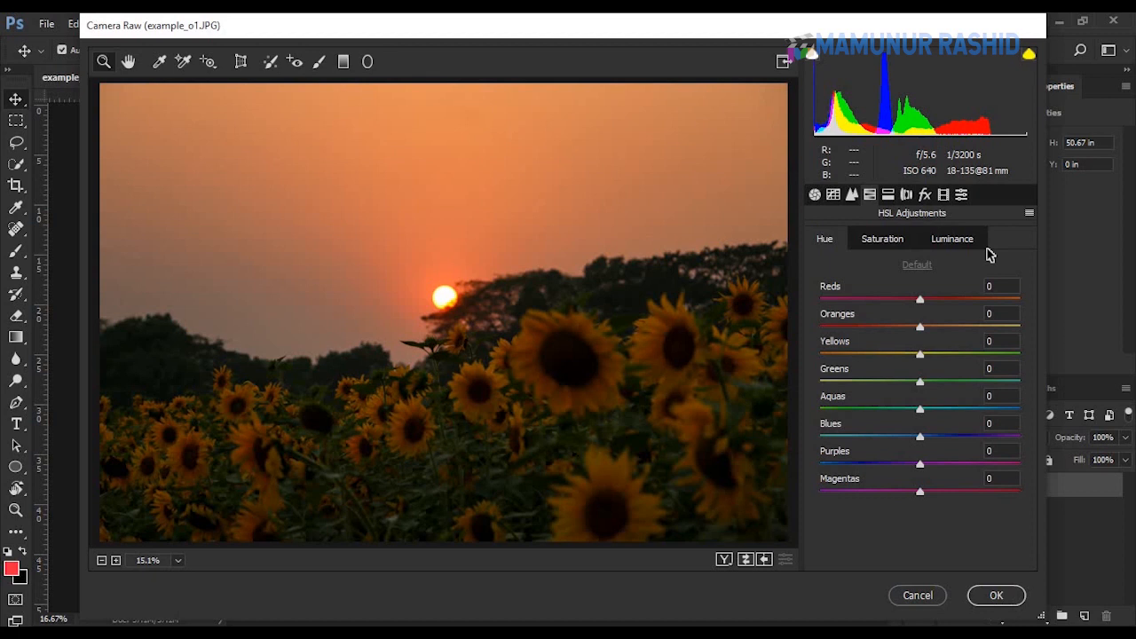
click(867, 248)
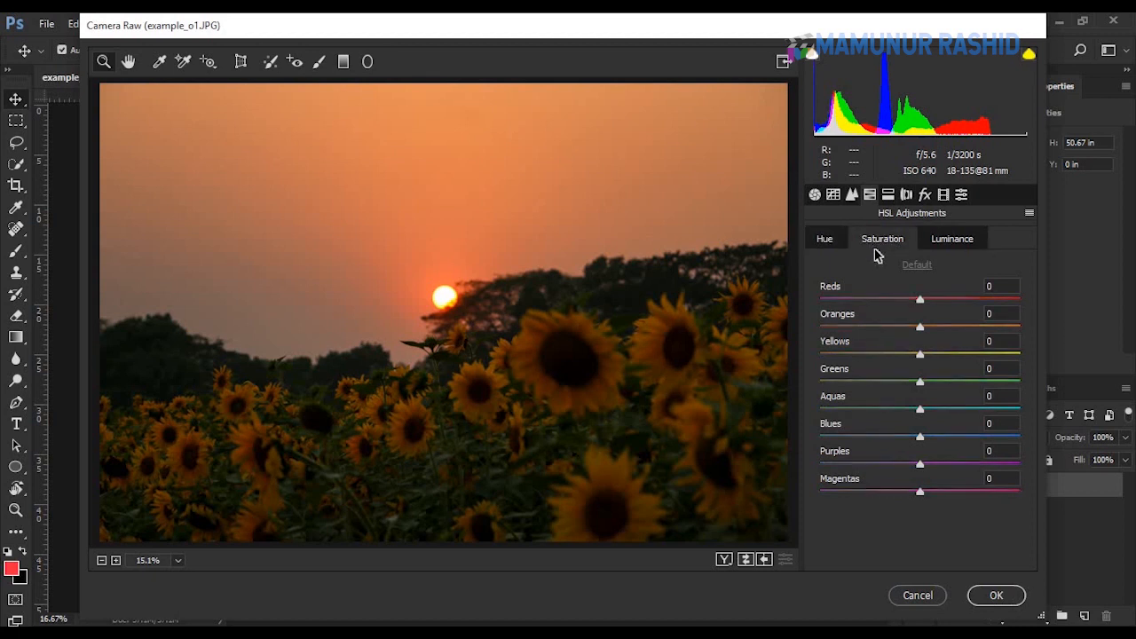
click(894, 383)
click(941, 354)
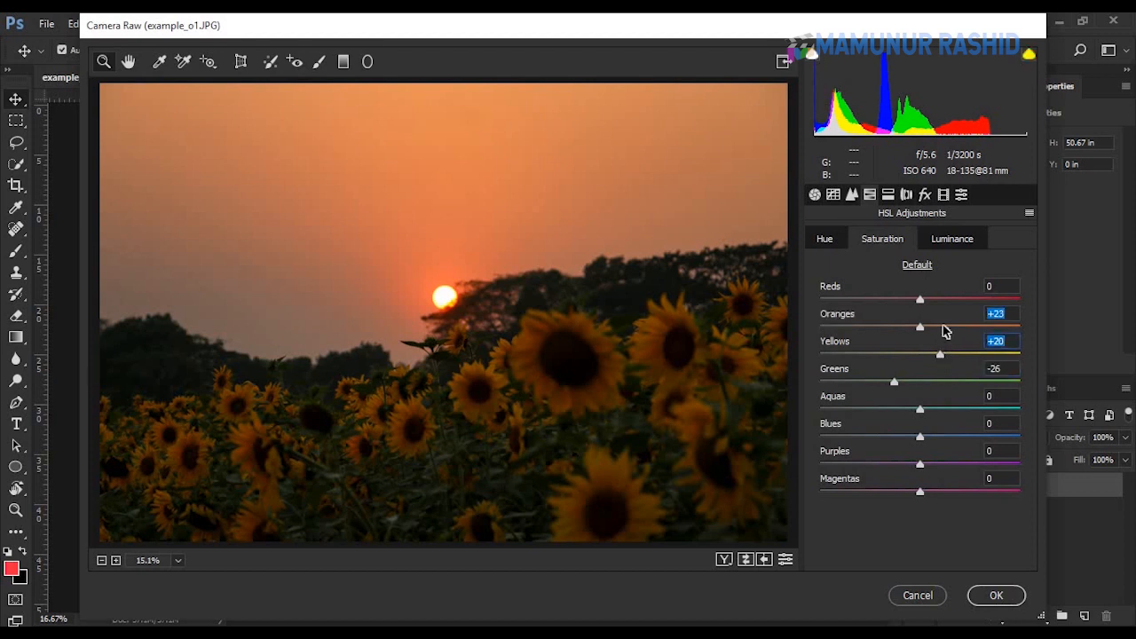
click(944, 329)
click(935, 300)
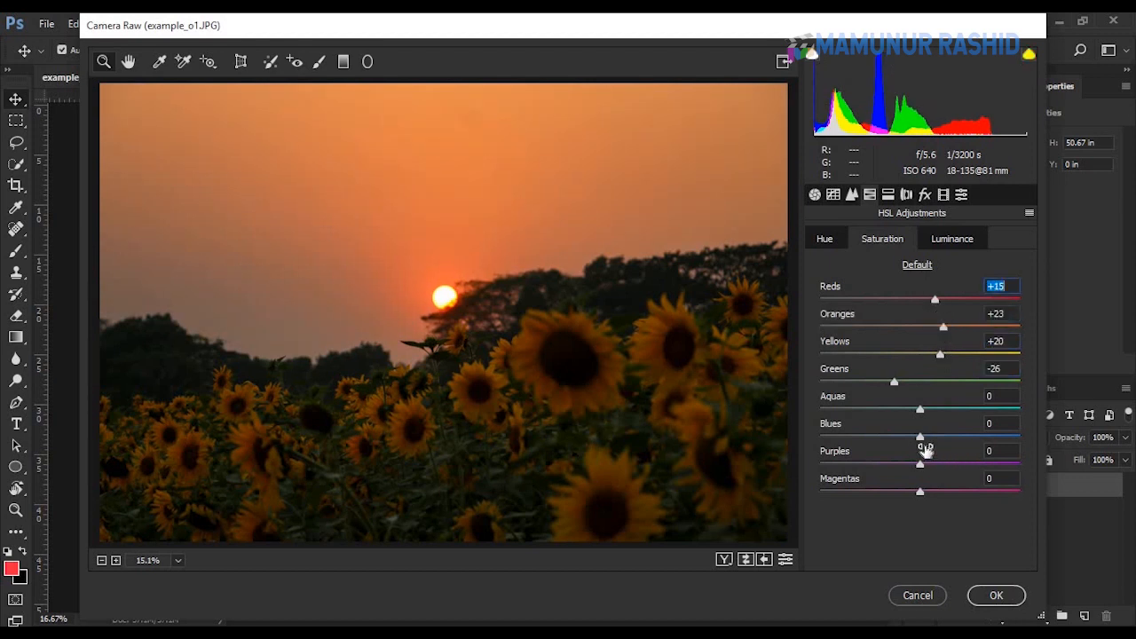
- Set the HSL hue to +28 for Greens and -12 for Yellows, and show the photo before and after side by side
click(830, 244)
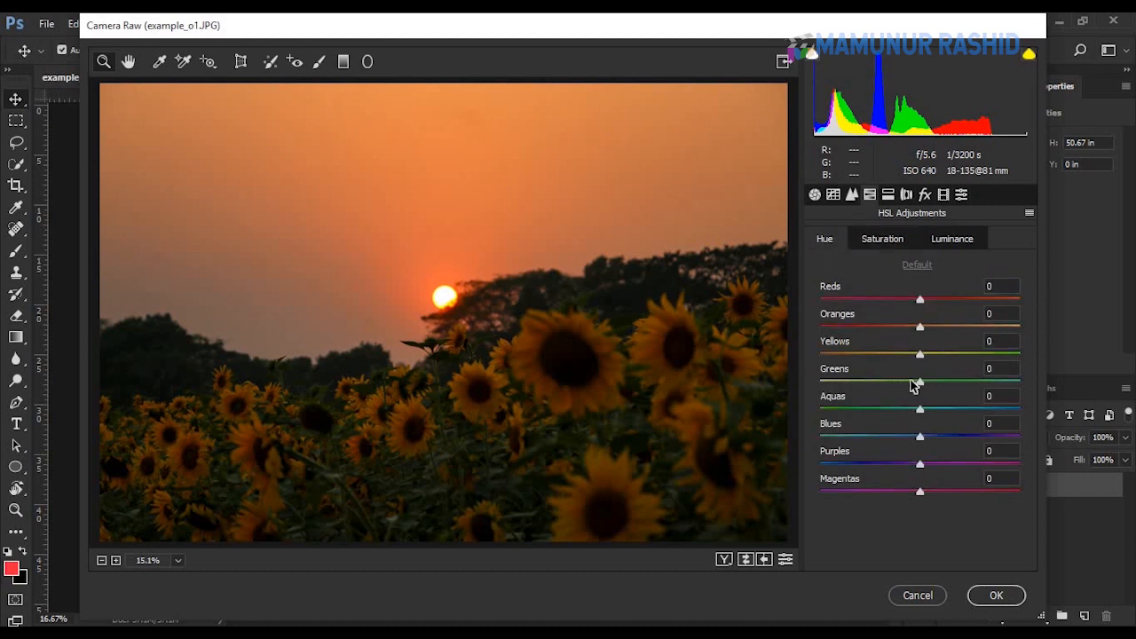
drag(920, 384, 947, 384)
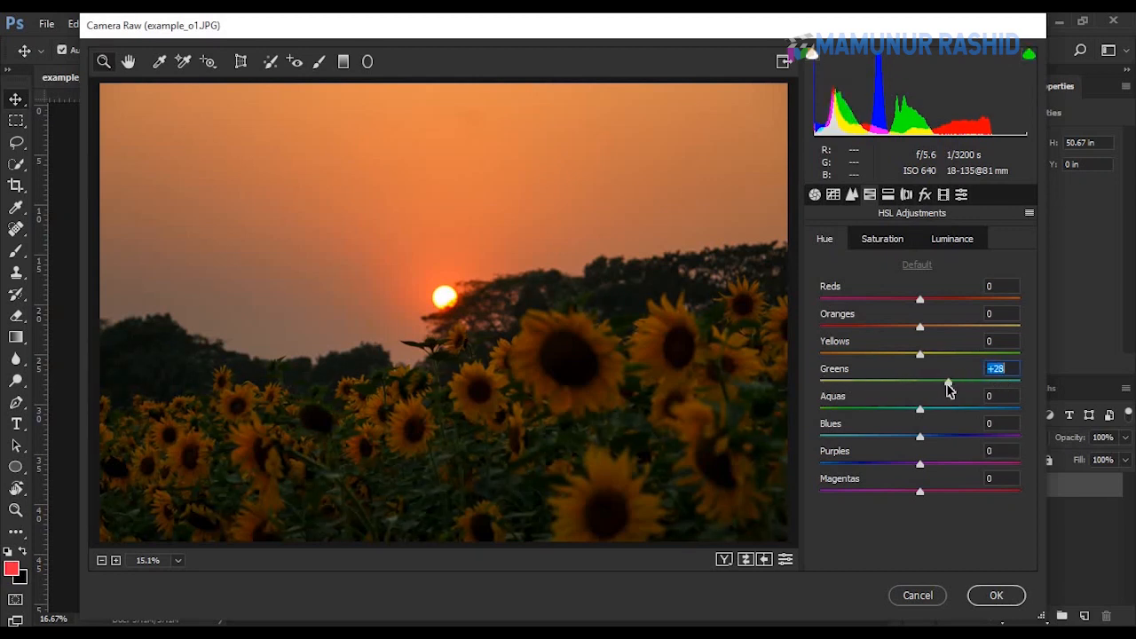
drag(891, 358, 905, 356)
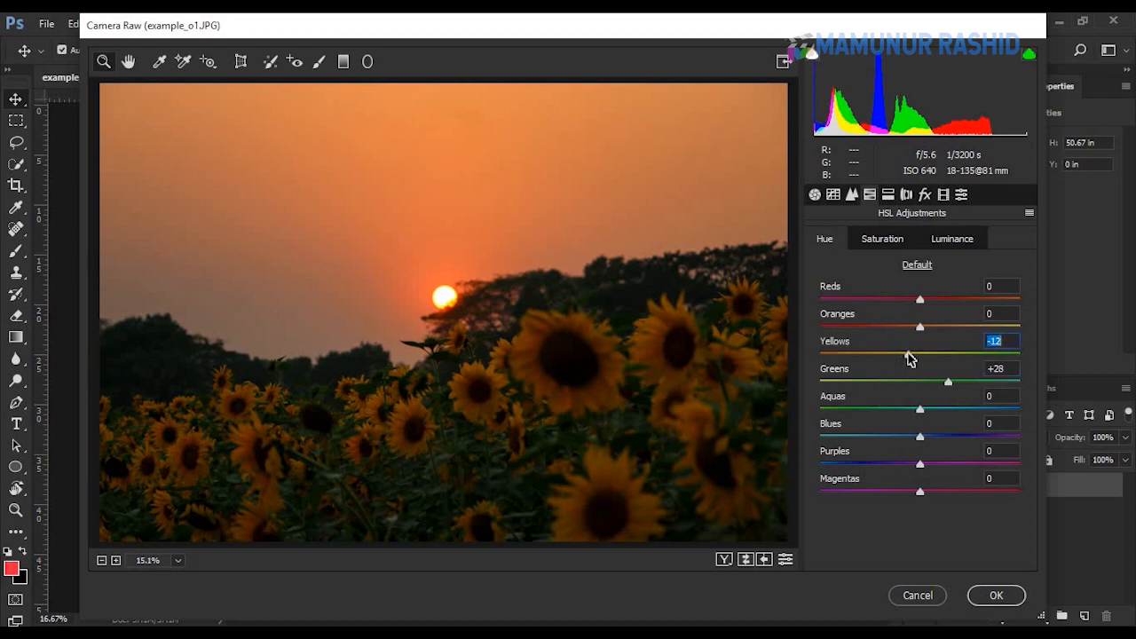
click(724, 561)
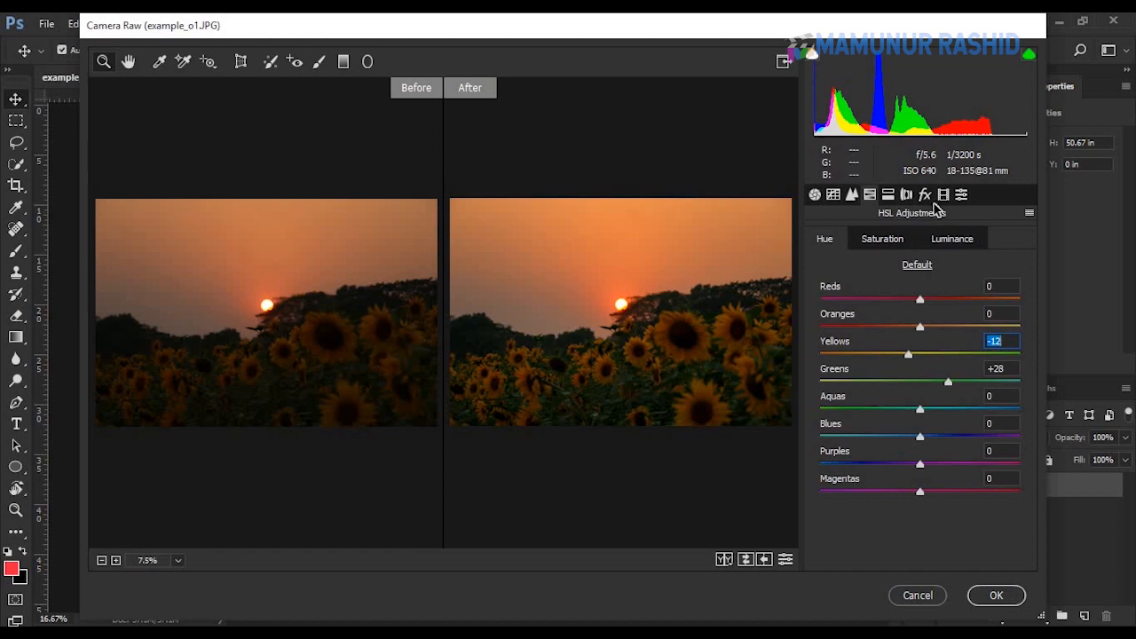
- Split-tone the photo with Hue 21 and Saturation 12 for the highlights and Hue 186 and Saturation 7 for the shadows
click(888, 195)
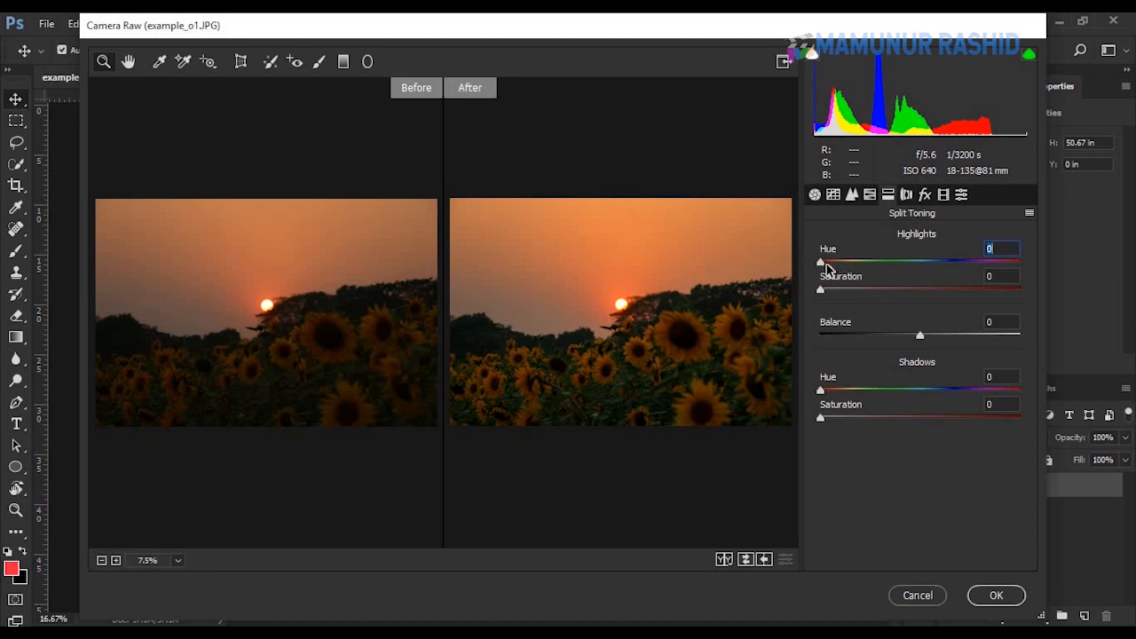
drag(826, 263, 839, 295)
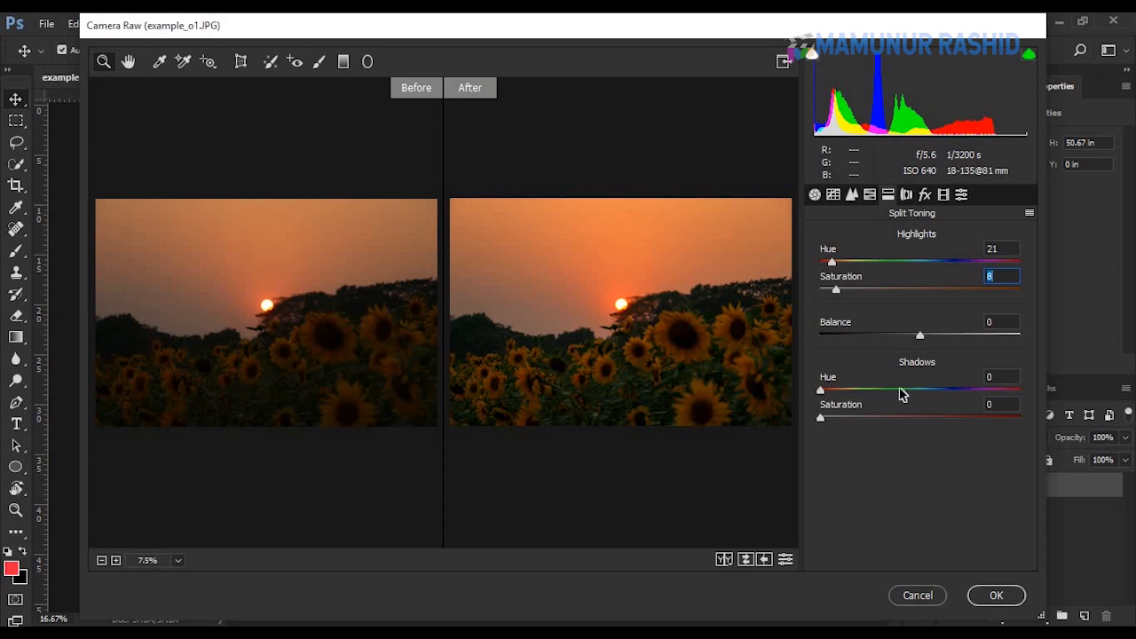
drag(921, 396, 923, 393)
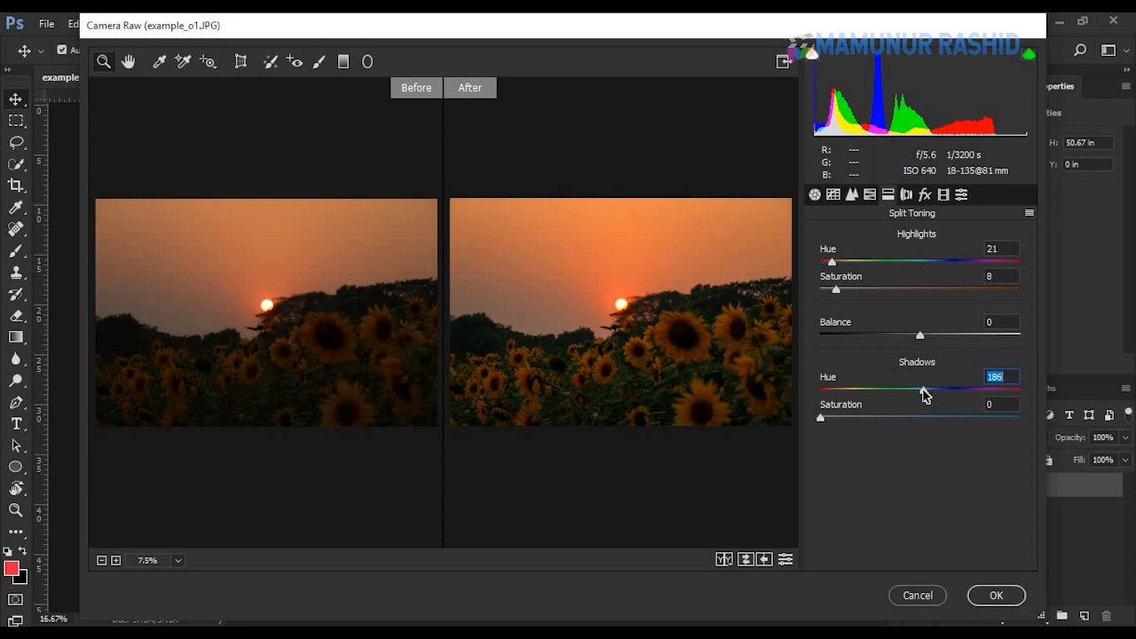
drag(823, 424, 834, 424)
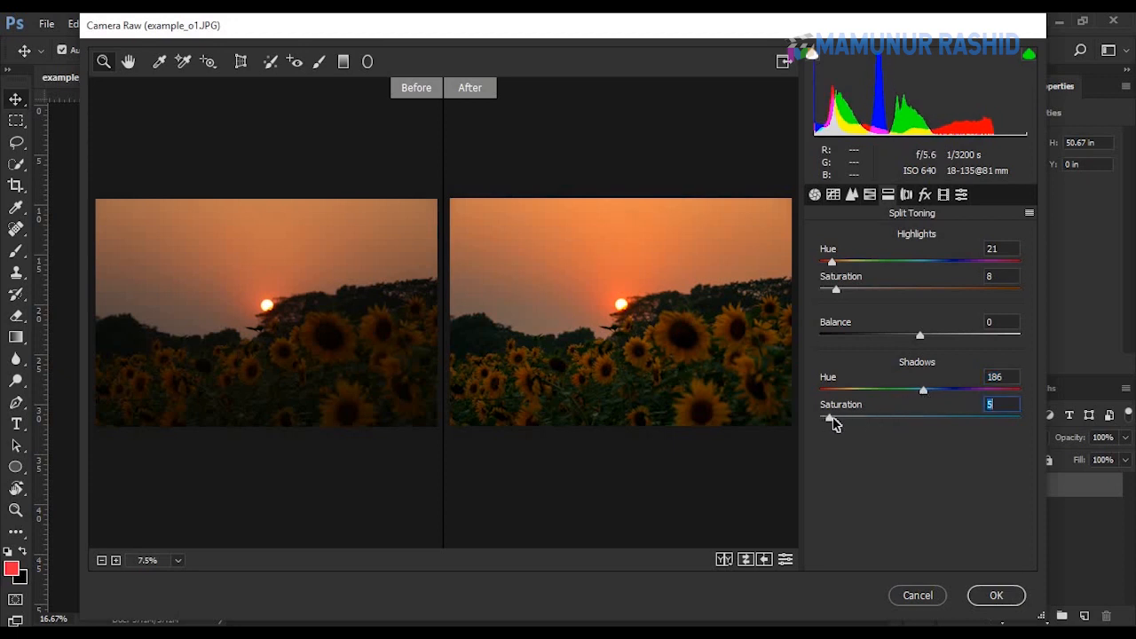
mouse_move(839, 424)
mouse_down()
mouse_move(876, 425)
mouse_move(834, 423)
mouse_up()
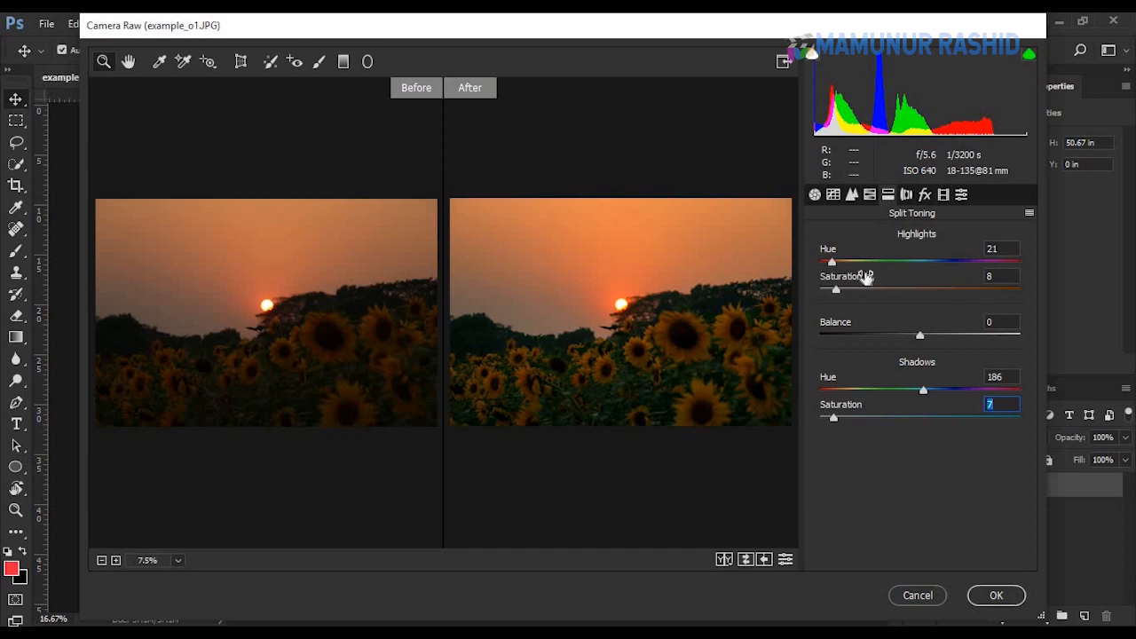
click(1000, 276)
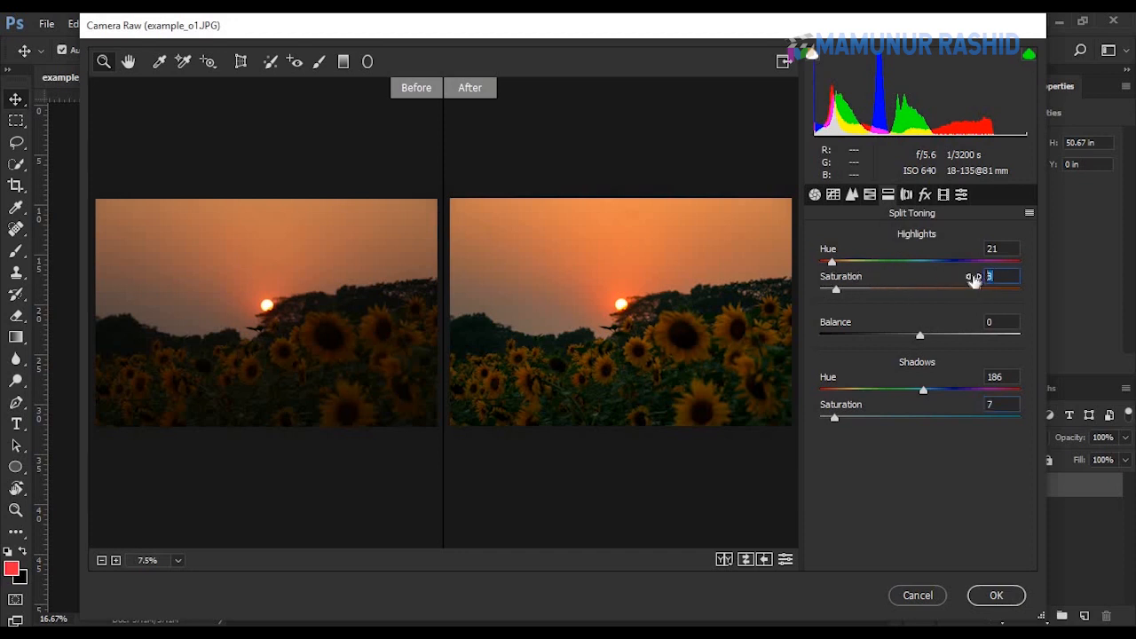
text(12)
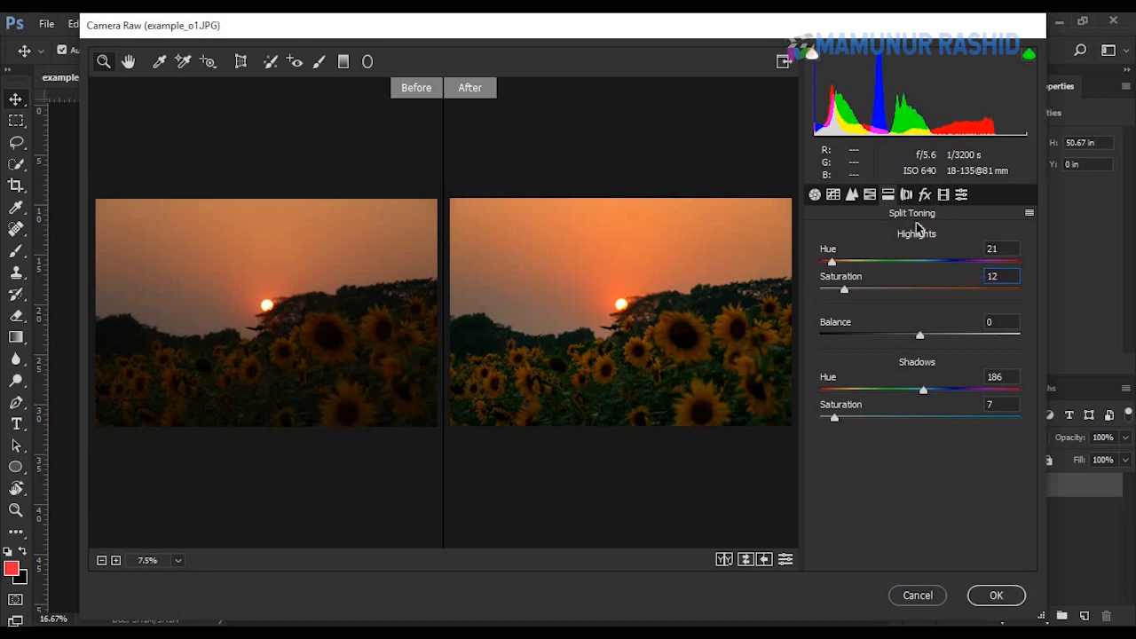
- Set the post-crop vignetting Amount to -10 and cycle through the before/after comparisons back to the single view
click(924, 195)
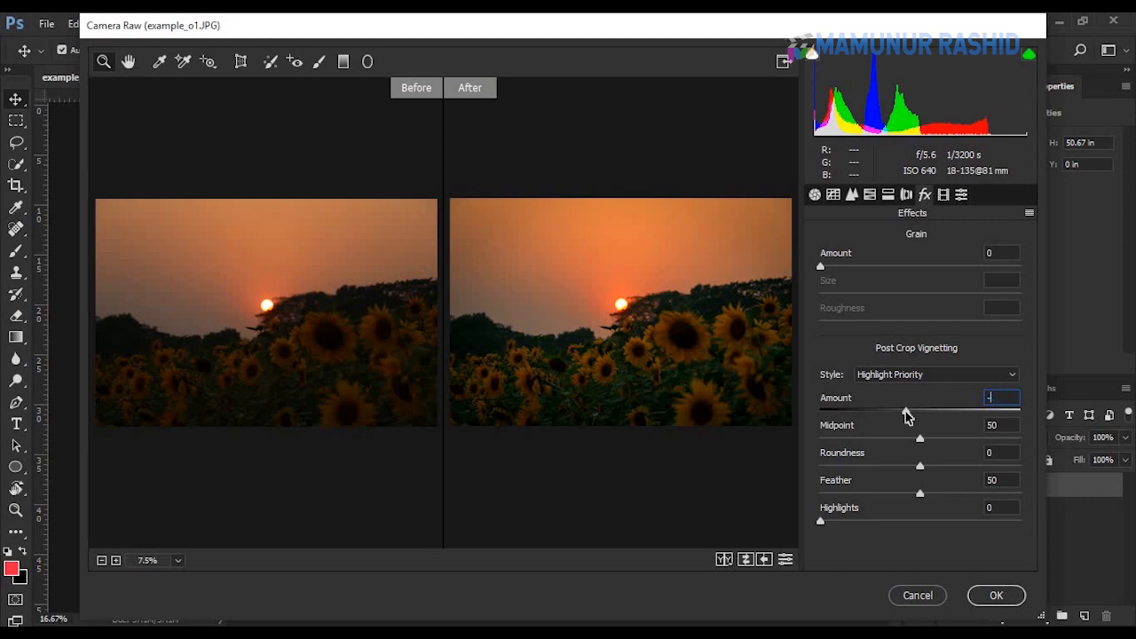
text(0)
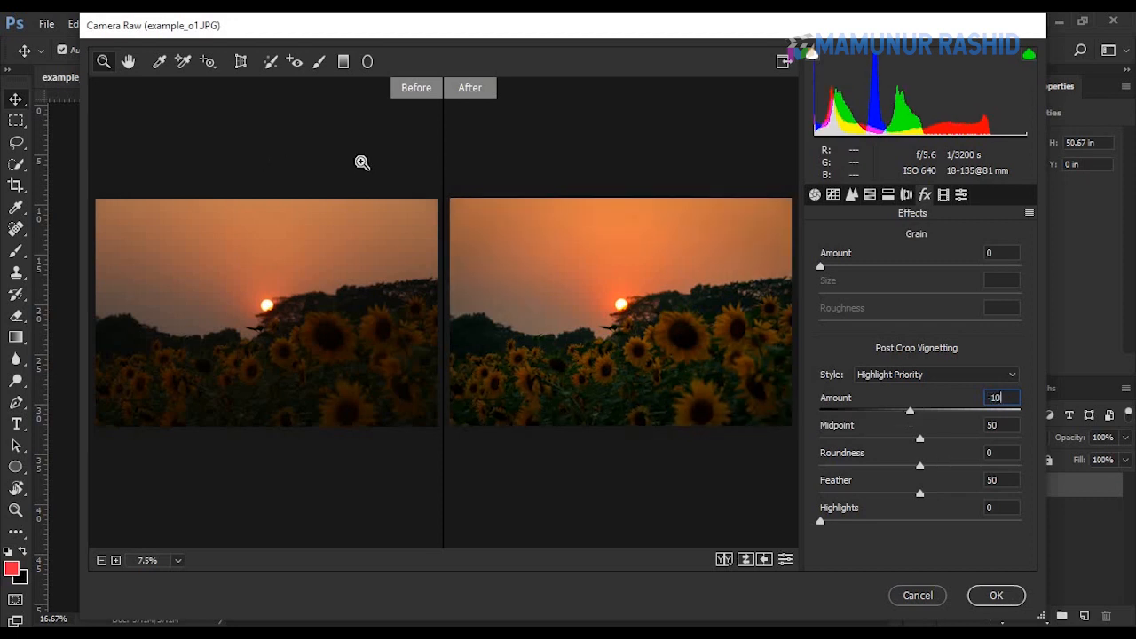
click(723, 561)
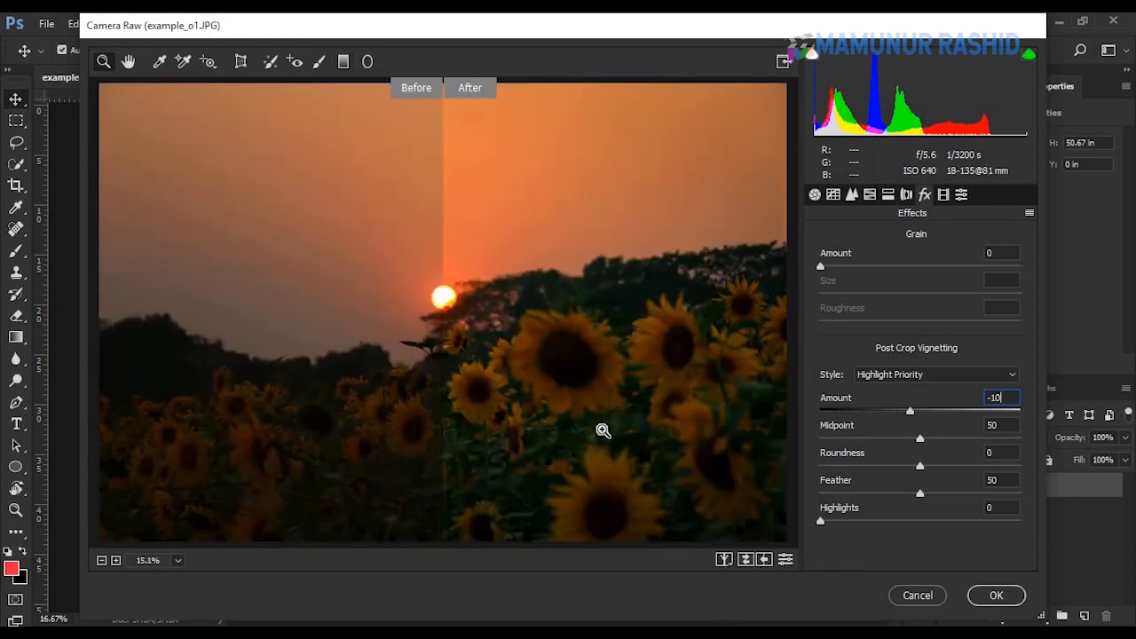
click(723, 561)
click(723, 561)
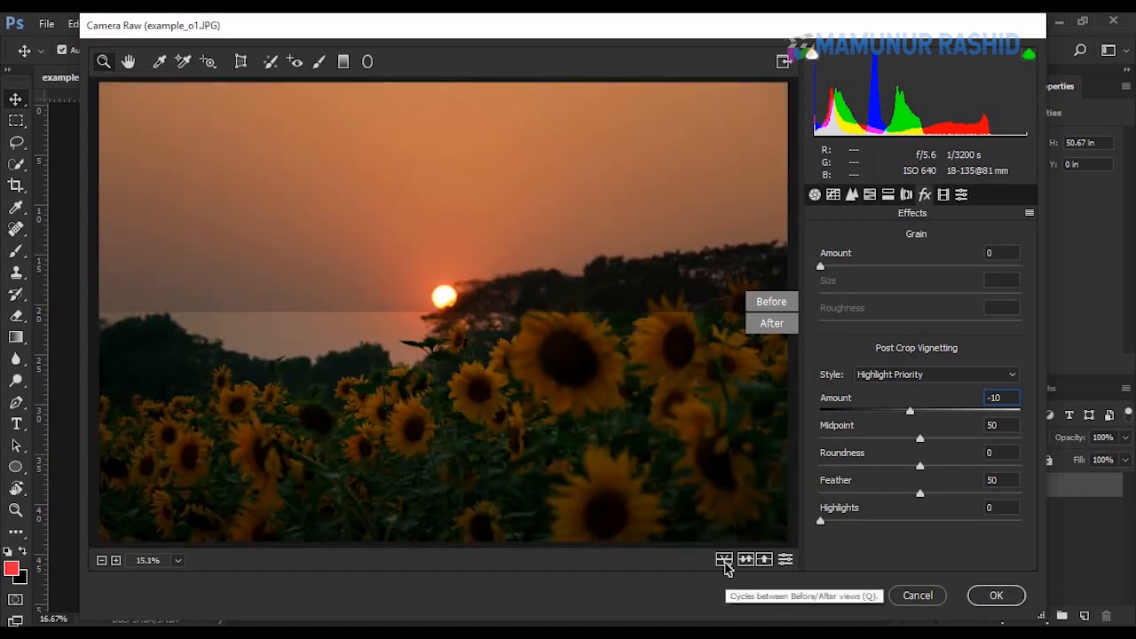
click(723, 561)
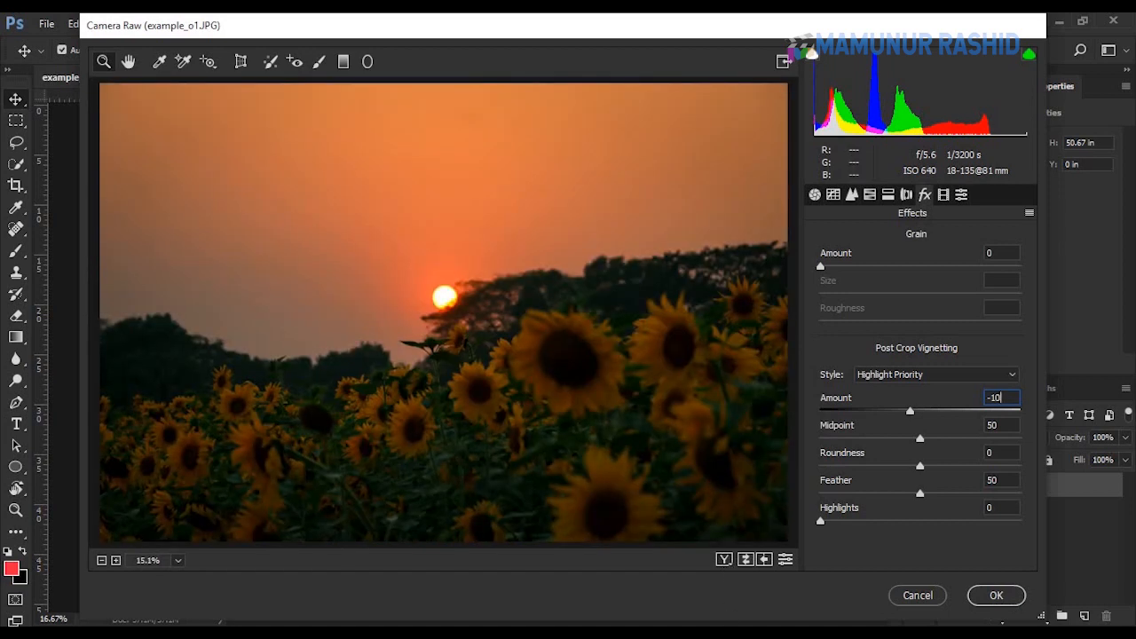
- Draw a graduated filter with Exposure -0.50 and Highlights -19 from the sky above the sun down to the top of the sunflower field
click(346, 68)
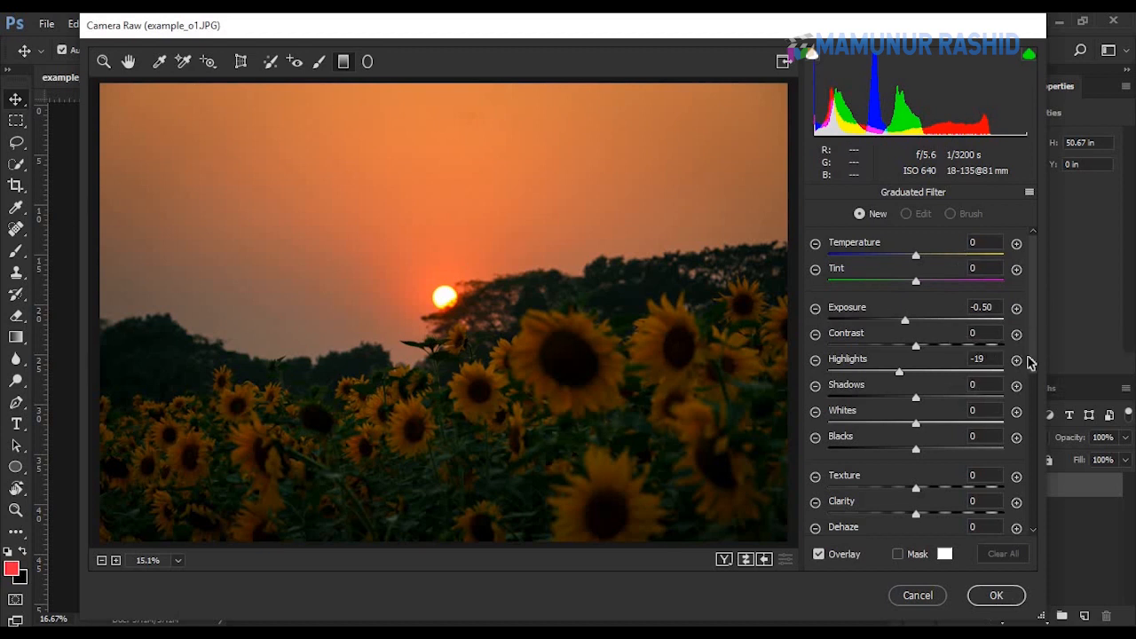
click(980, 307)
text(0)
click(884, 371)
drag(1031, 366, 1031, 476)
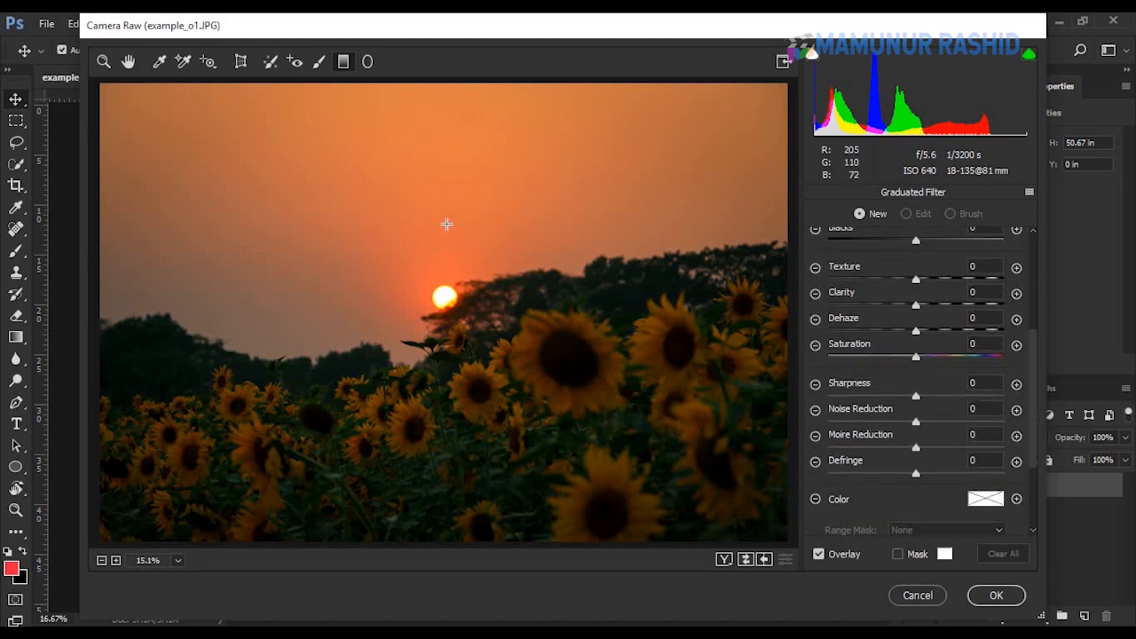
drag(446, 238, 471, 343)
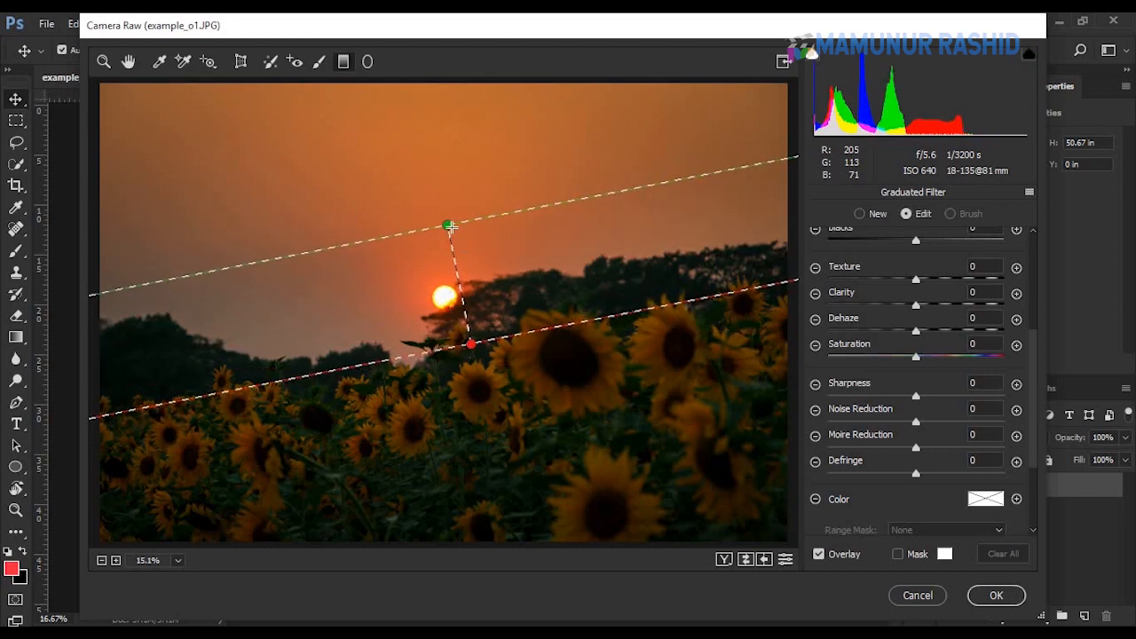
- Extend the graduated filter's start up to near the top of the sky, and set its Temperature to +10
drag(448, 226, 431, 104)
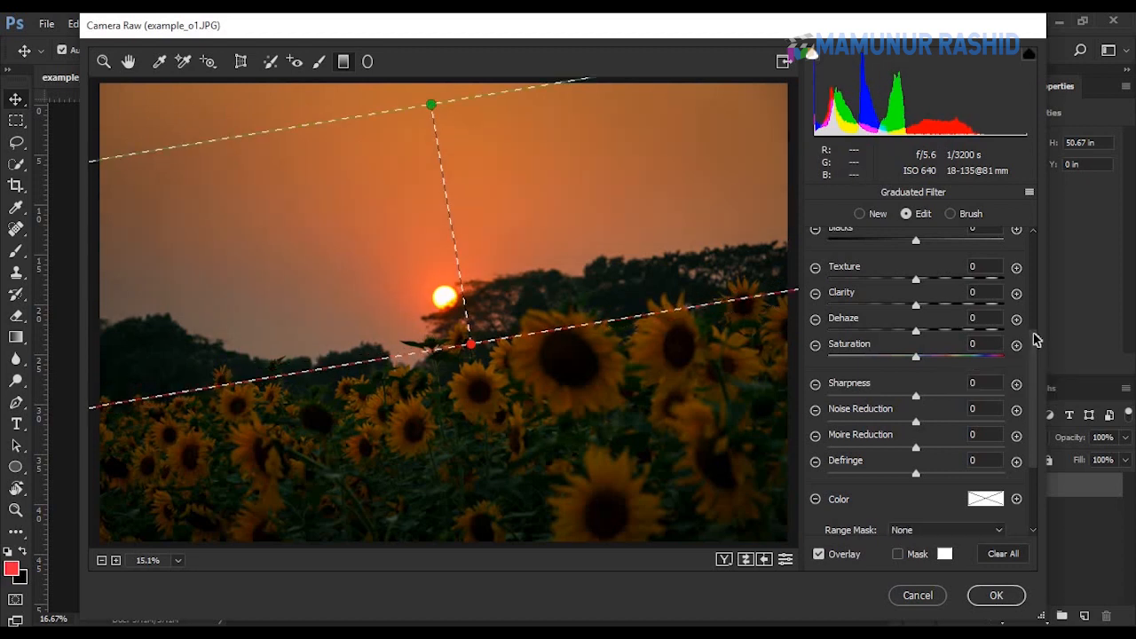
drag(1033, 337, 1038, 228)
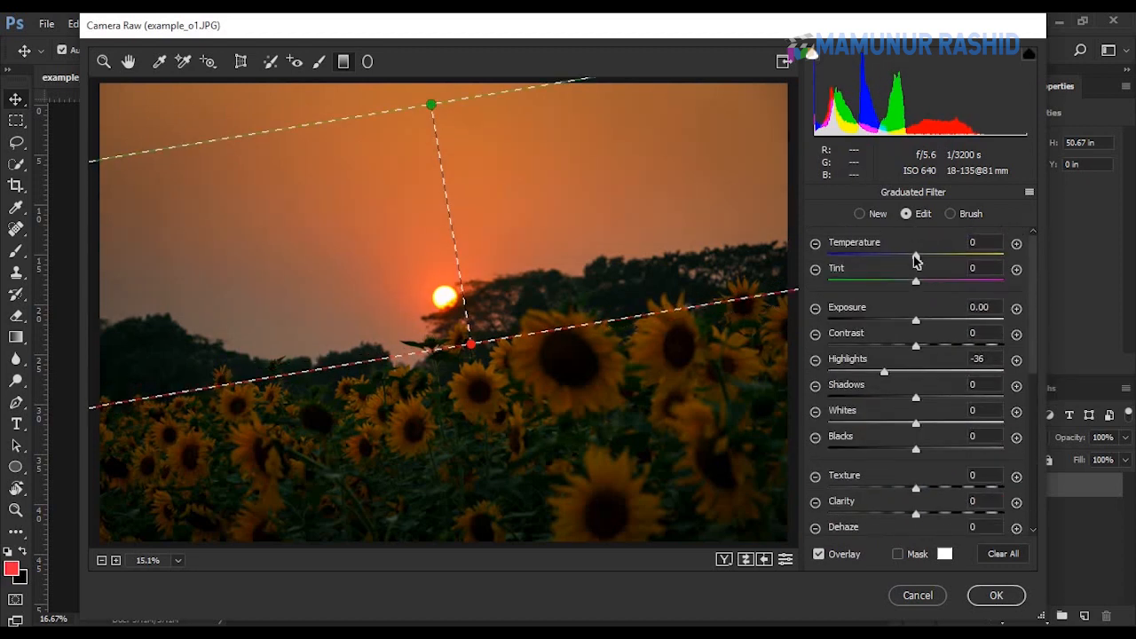
drag(919, 253, 919, 256)
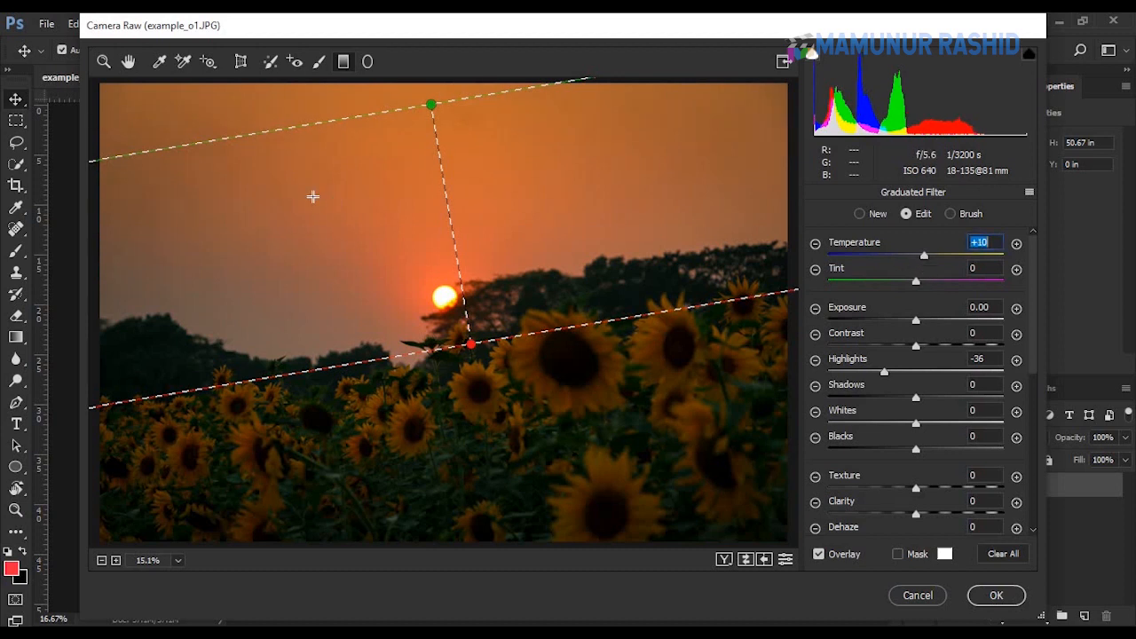
click(103, 62)
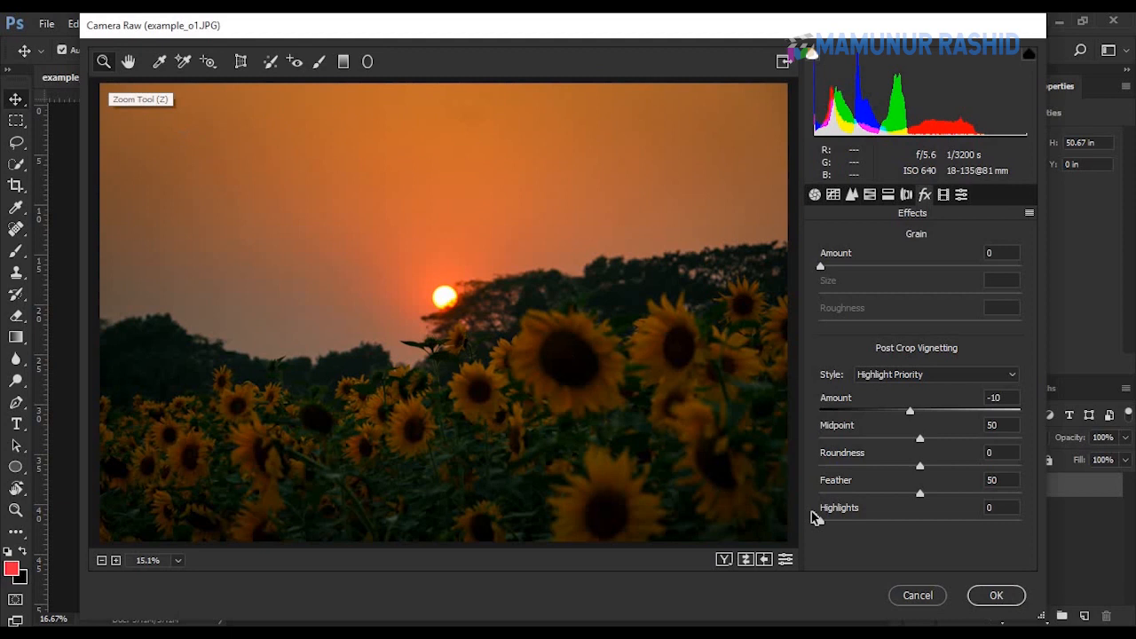
- Compare the photo before and after side by side with the Basic adjustments open, and apply the Camera Raw edits
click(725, 559)
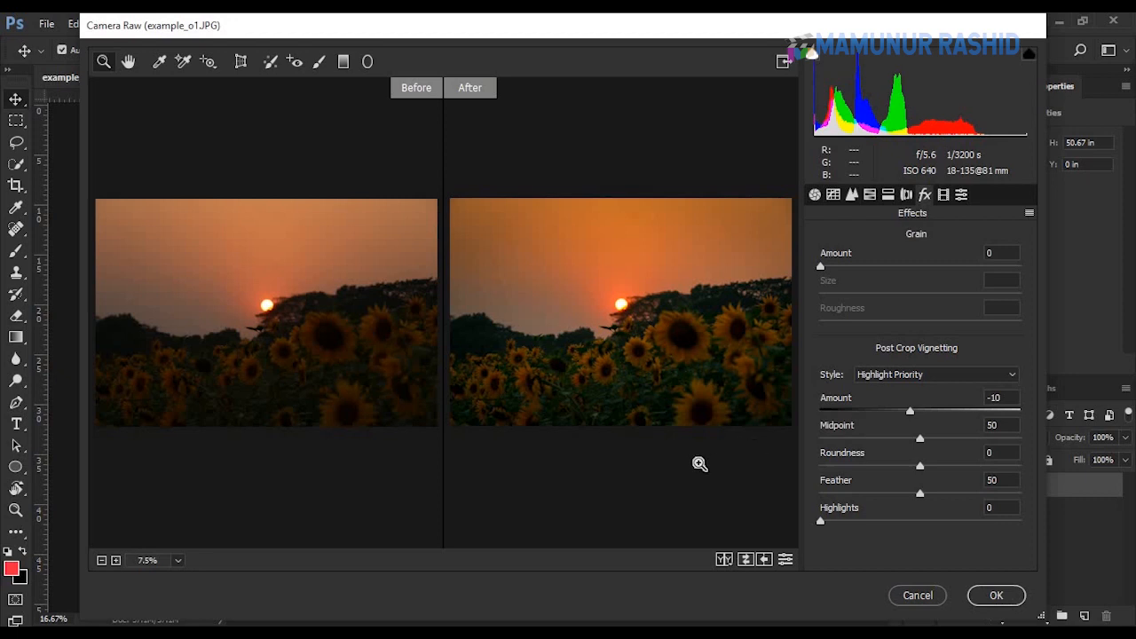
click(812, 196)
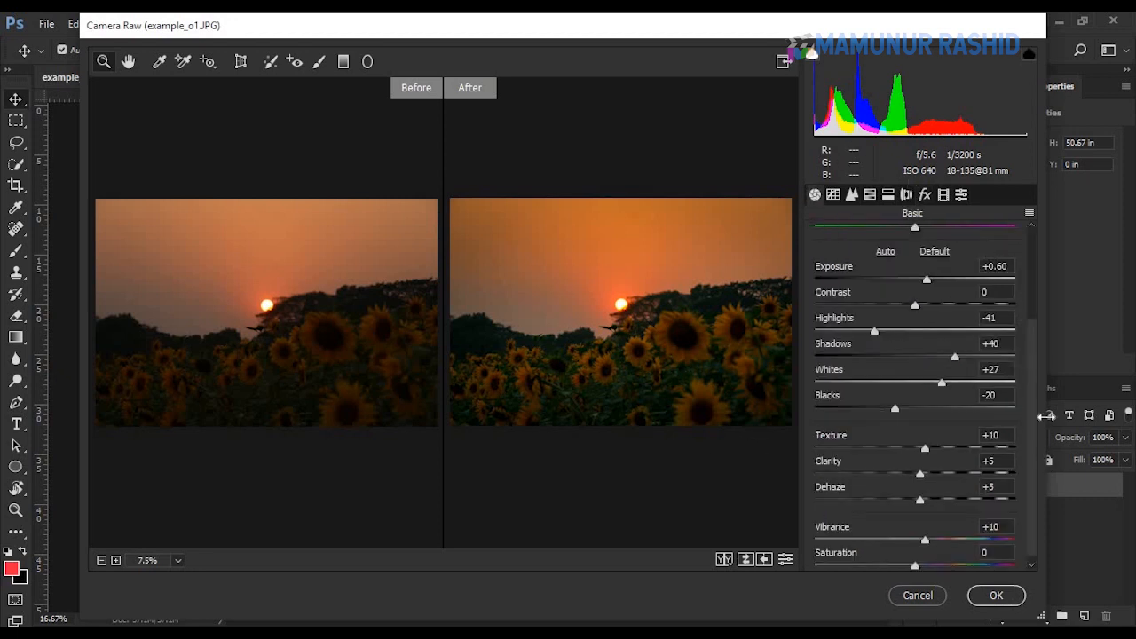
drag(1037, 386, 1039, 261)
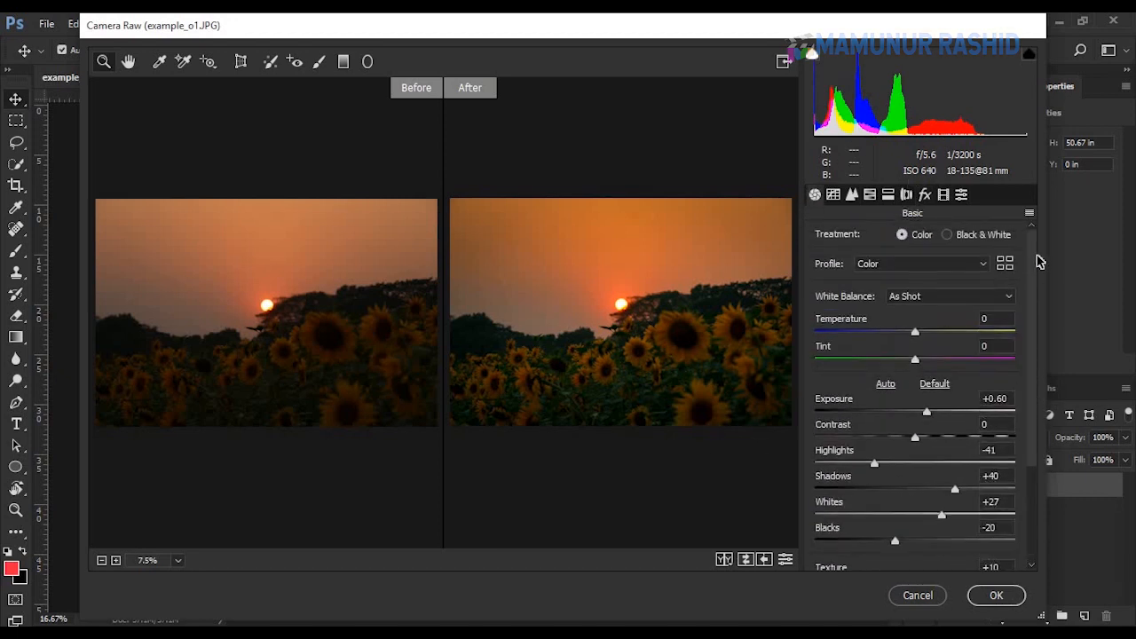
drag(1031, 306, 1022, 266)
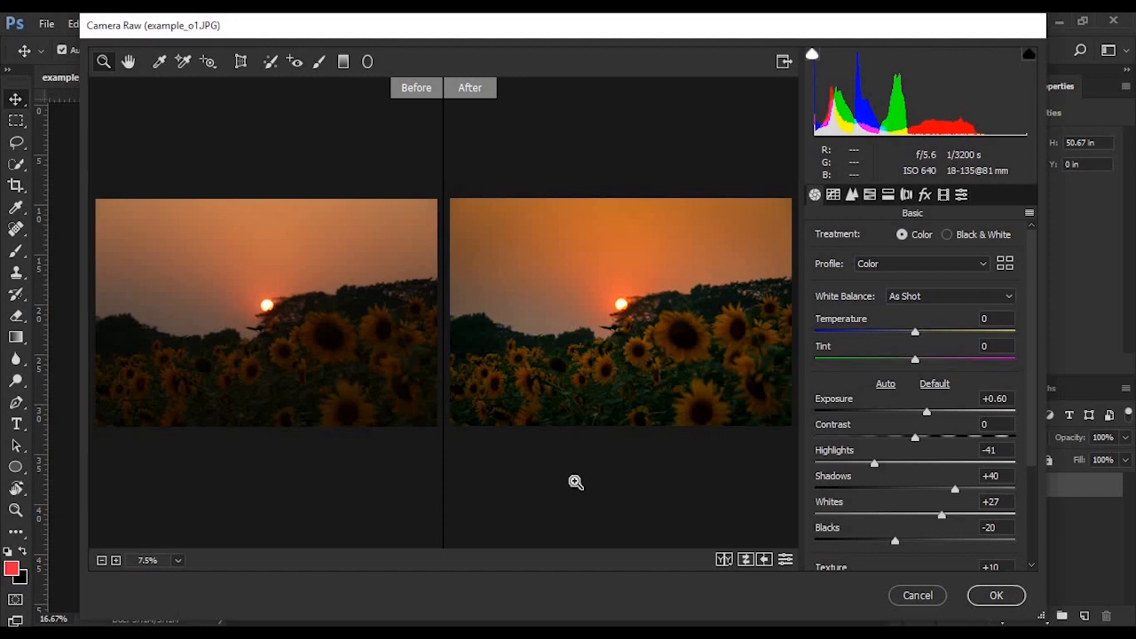
click(999, 595)
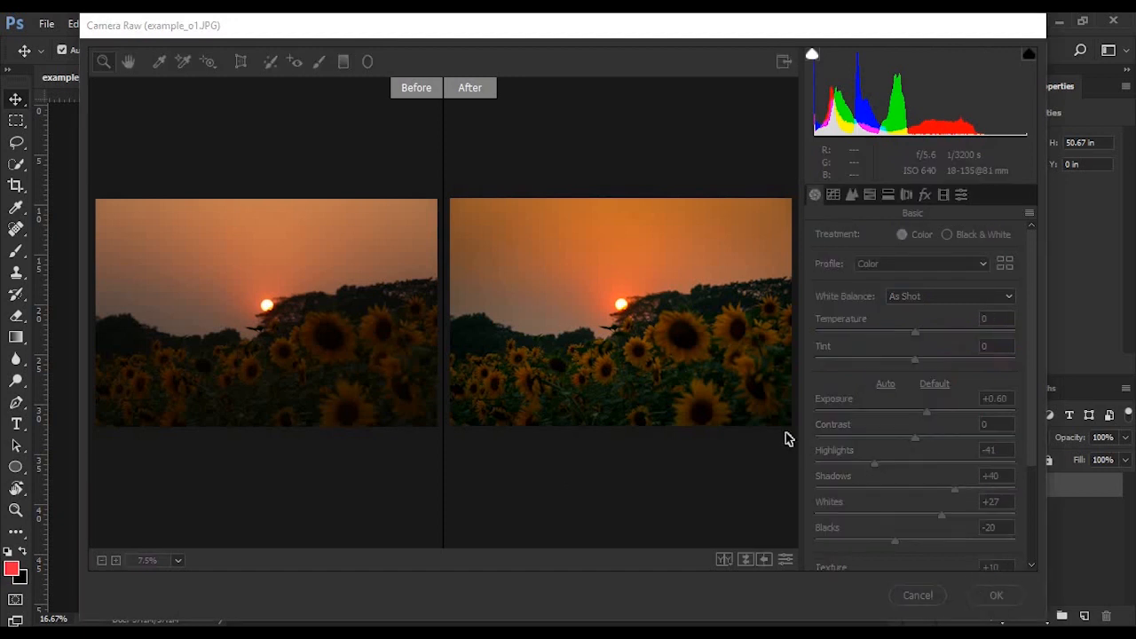